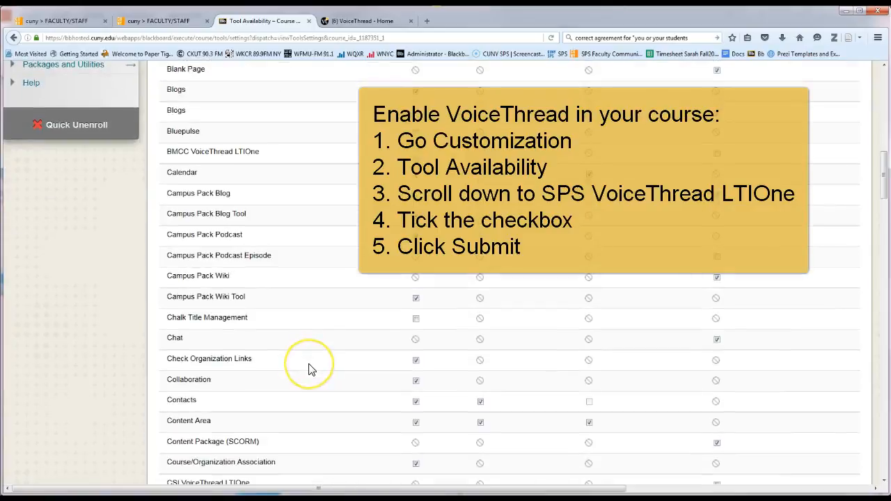
- Make the SPS VoiceThread LTIOne tool available in content areas and submit the tool availability settings
scroll(311, 370, down, 4)
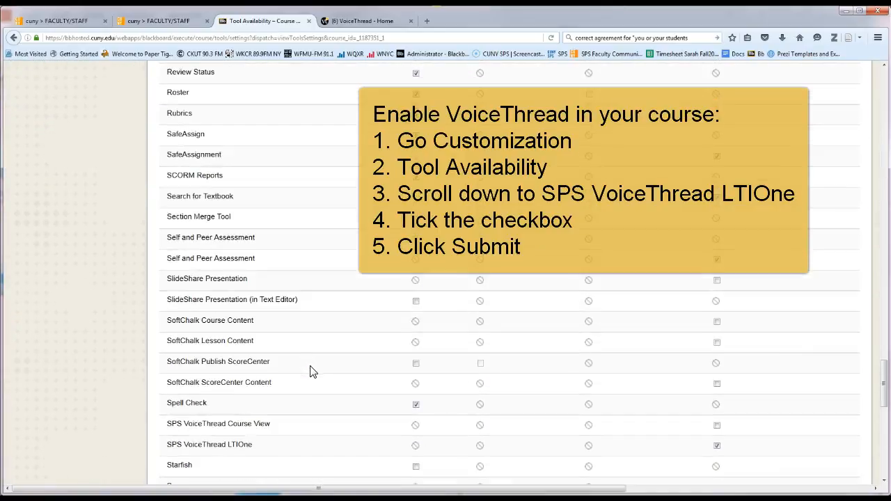
click(720, 449)
scroll(721, 417, down, 10)
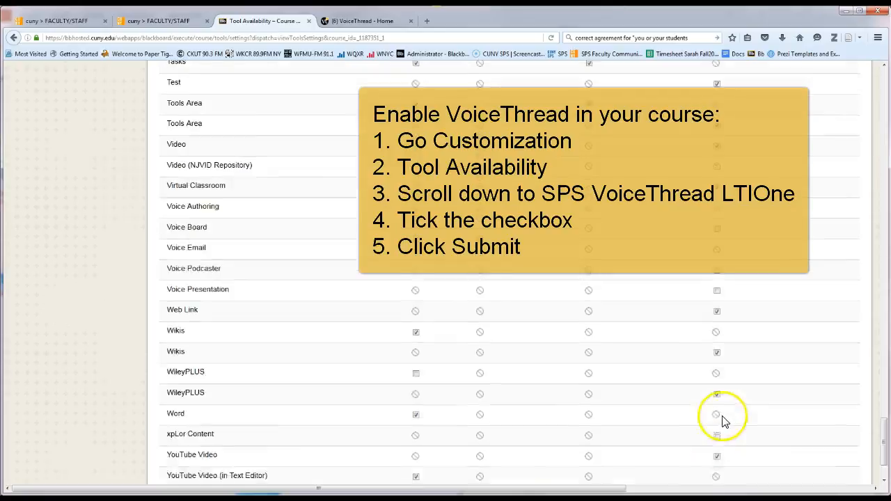
click(819, 441)
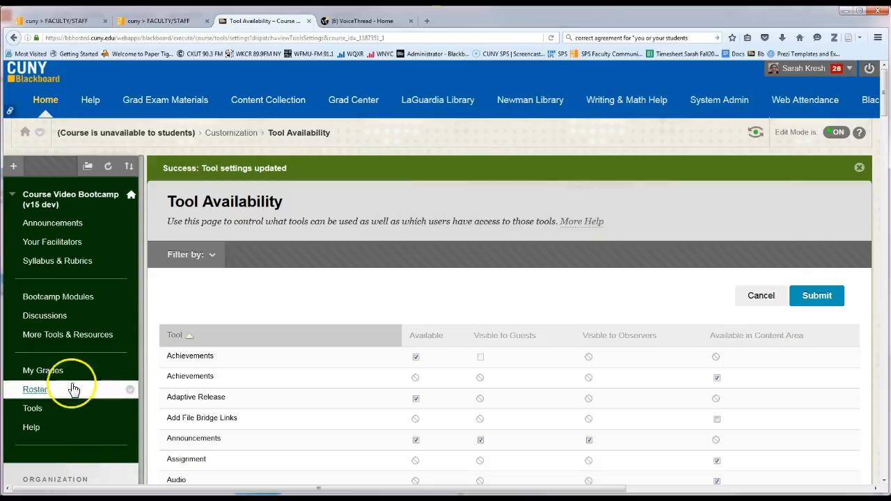
- Start a new SPS VoiceThread LTIOne item in the Day 1 - Intro to VoiceThread folder of Bootcamp Modules
click(75, 295)
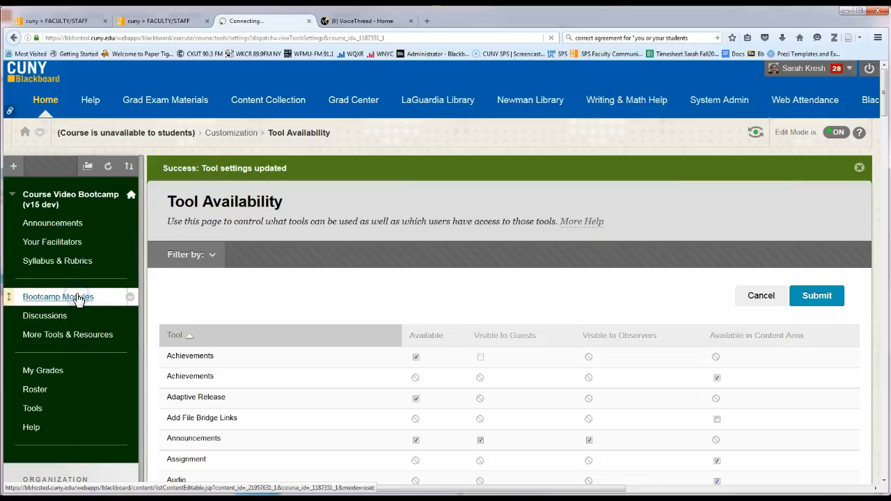
click(271, 243)
click(215, 211)
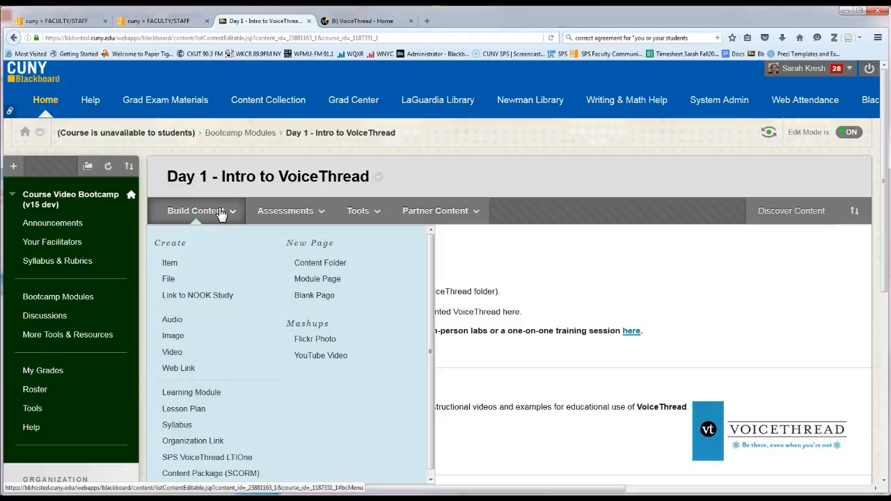
click(243, 461)
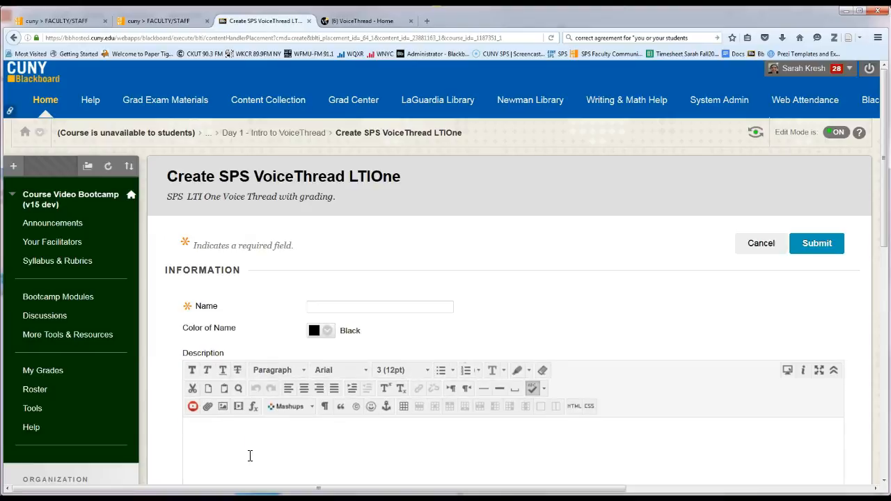
- Name the item "VoiceThread discussion", describe it as "Please complete this assignment by Wednesday." and submit it
text(VoiceT)
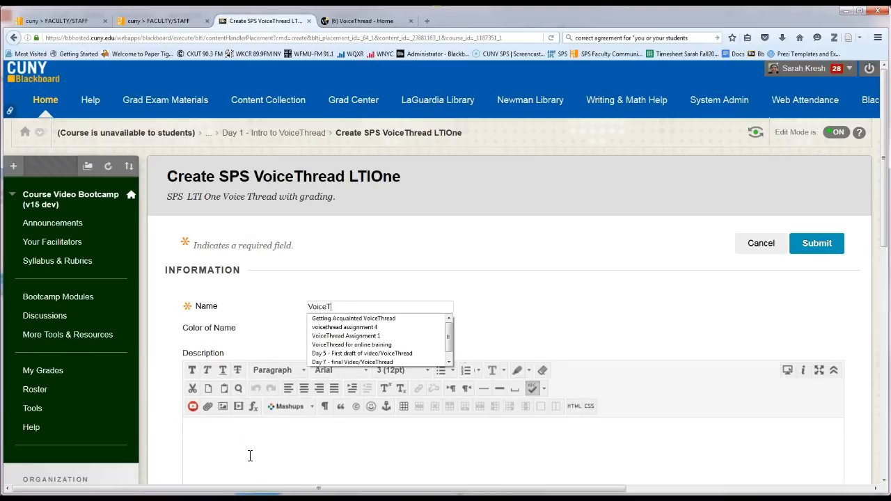
text(hread discussion)
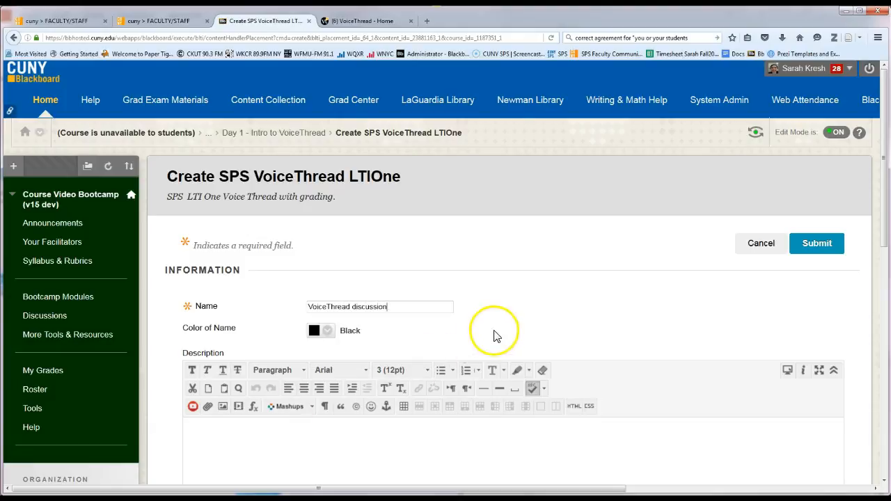
scroll(497, 335, down, 2)
click(442, 336)
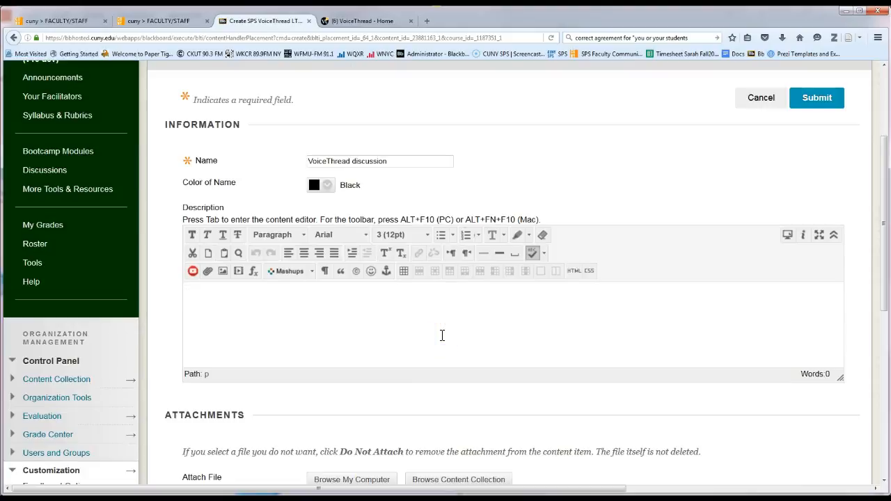
text(Please complete this assign)
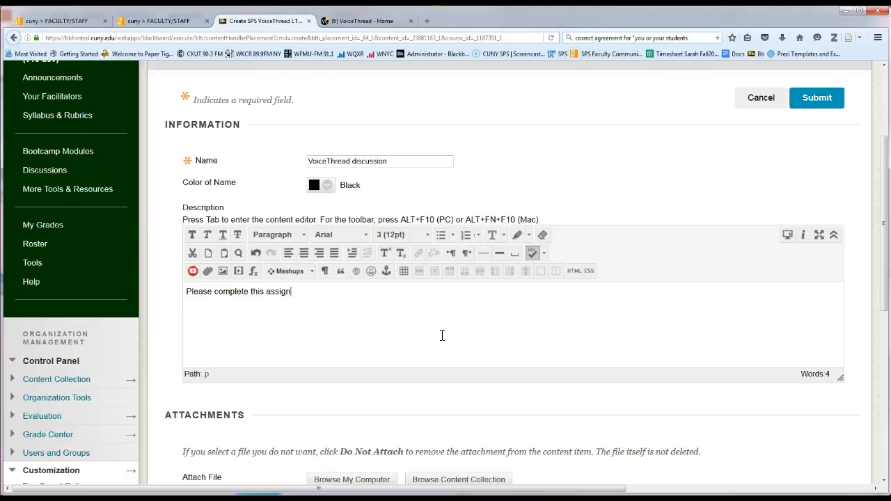
scroll(442, 336, down, 5)
click(812, 449)
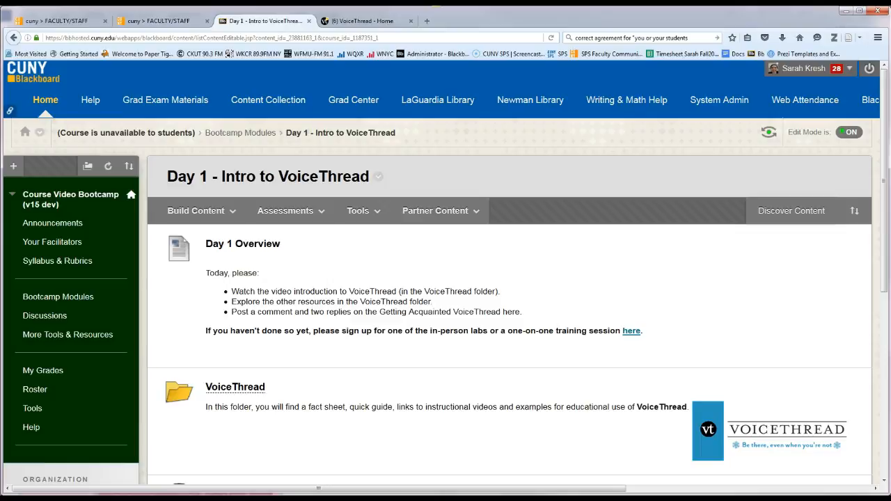
- Open the new VoiceThread discussion item and set it up as an Individual VT
scroll(398, 363, down, 5)
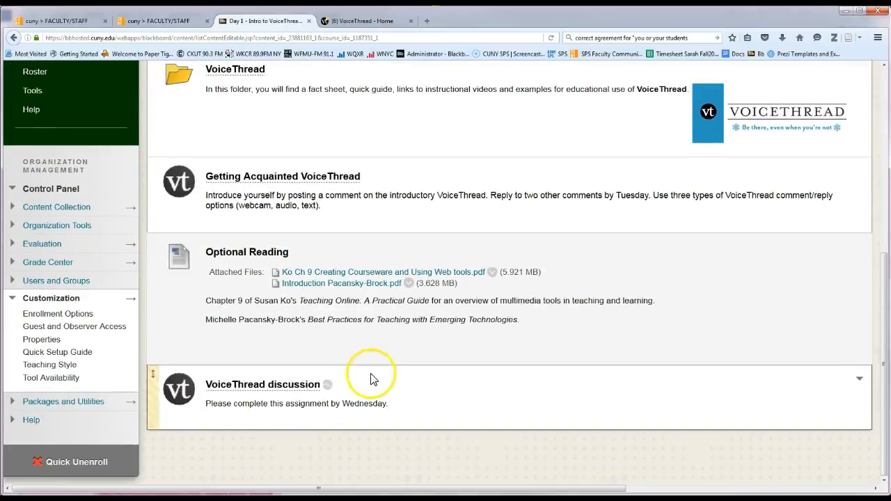
click(279, 385)
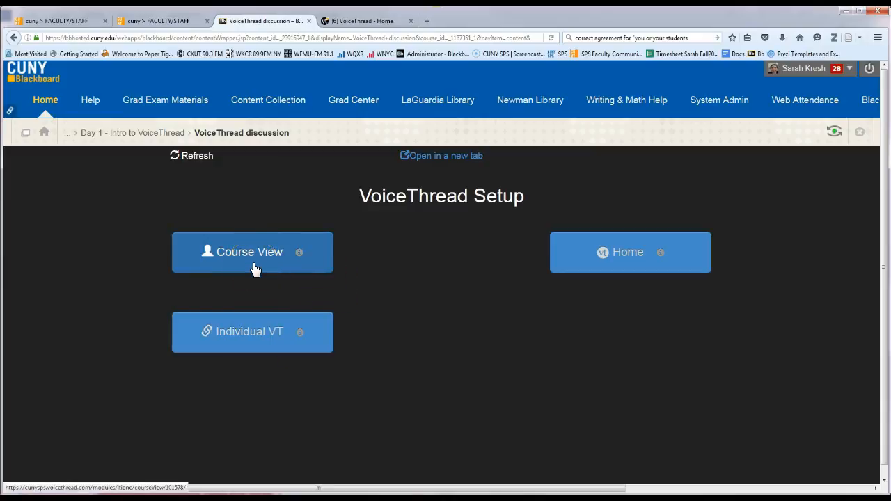
click(687, 302)
click(632, 262)
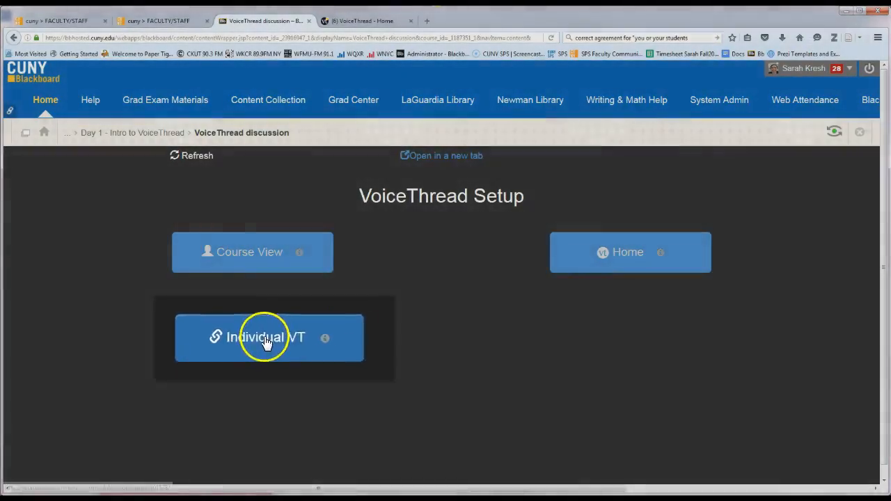
click(265, 342)
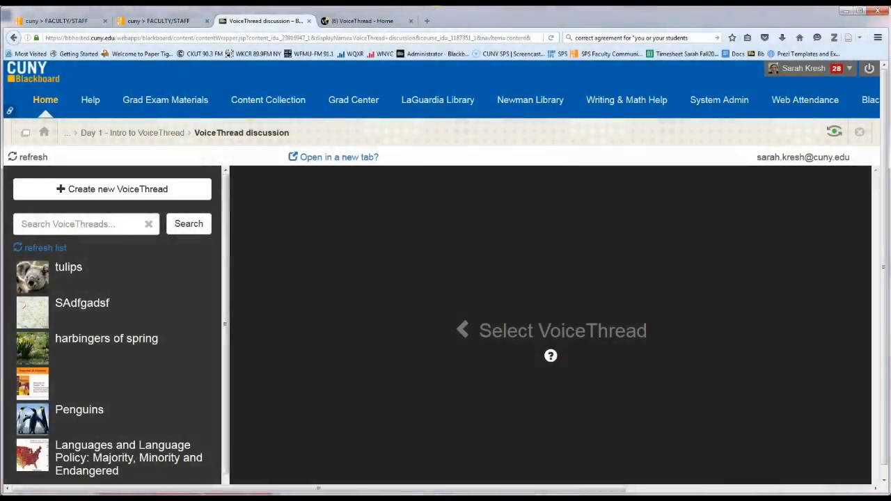
- Create a new VoiceThread and add the Koala picture from the computer's Sample Pictures folder as its media
click(144, 189)
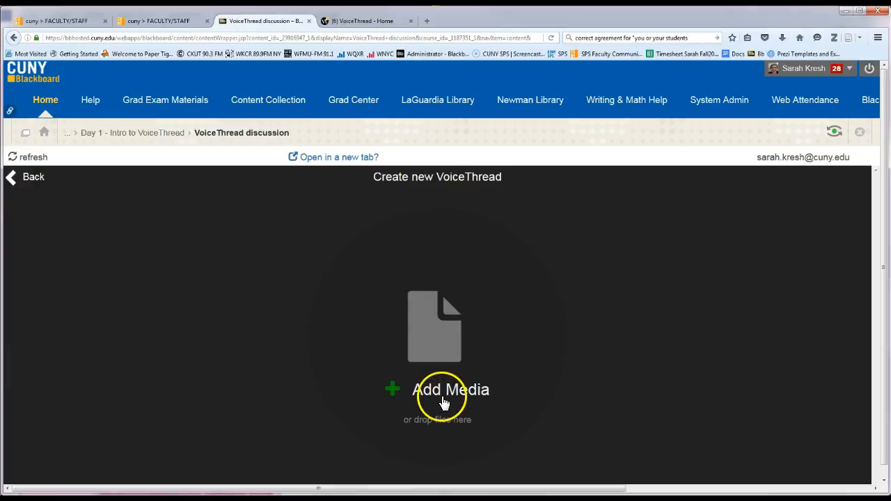
click(443, 403)
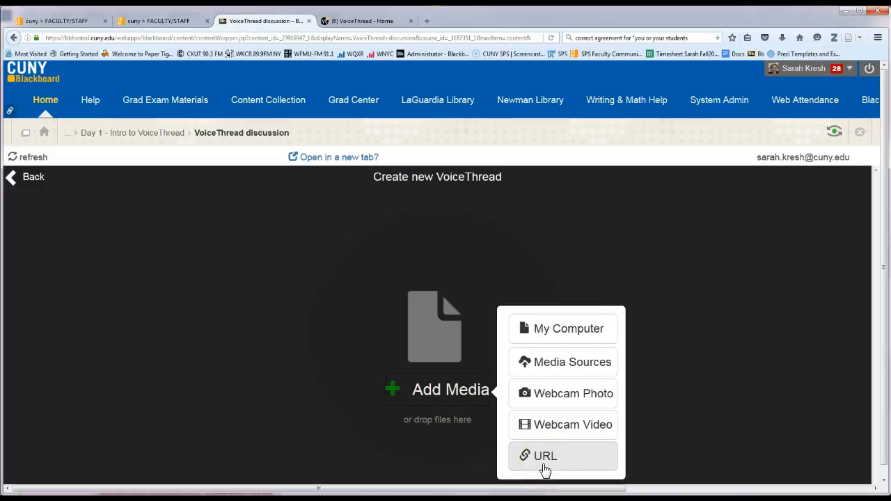
click(555, 336)
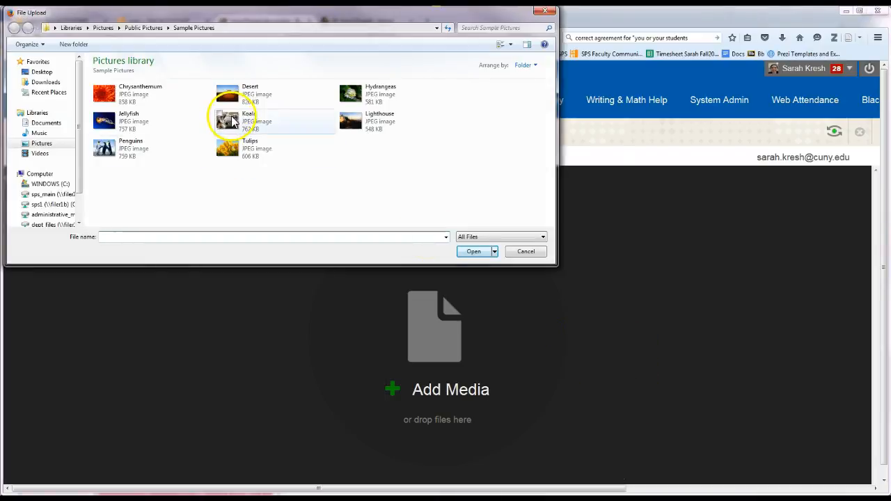
double_click(231, 122)
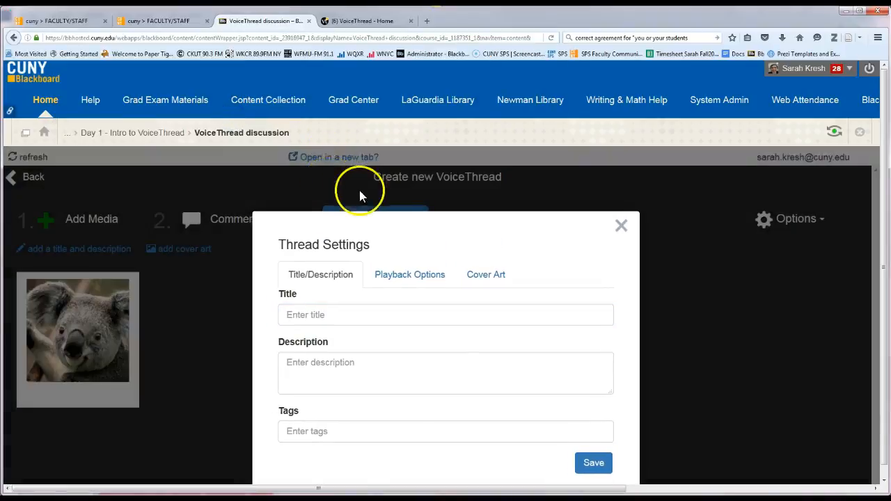
- Title the thread "Fauna of Australia" and enter the description "Please watch this VT and add 2 comments."
click(301, 314)
text(Fauna of Australia)
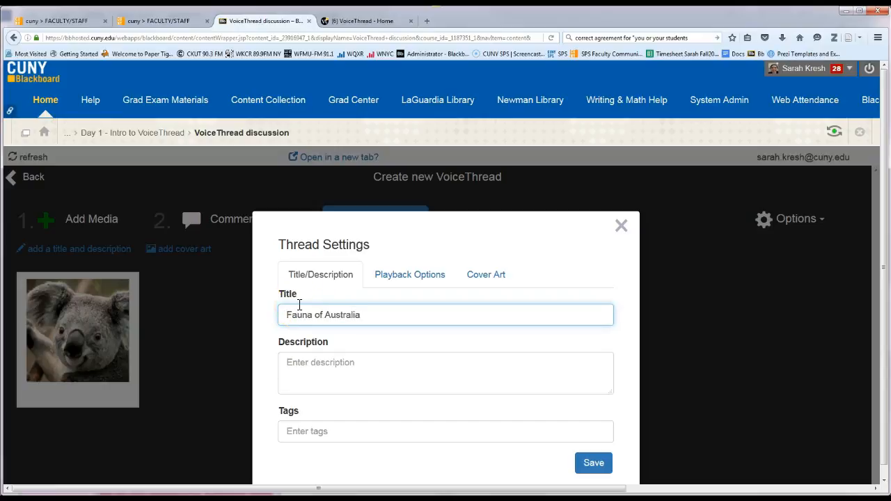
click(281, 363)
text(Please watch this)
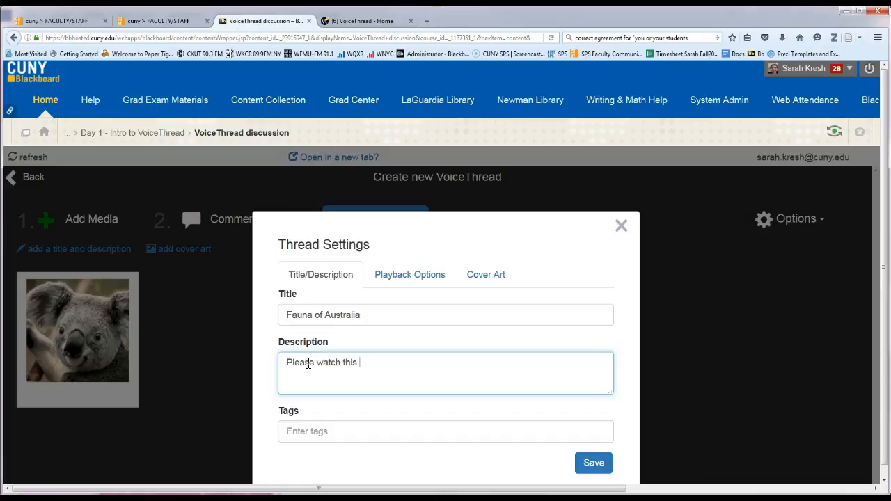
text( VT and add 2 comments.)
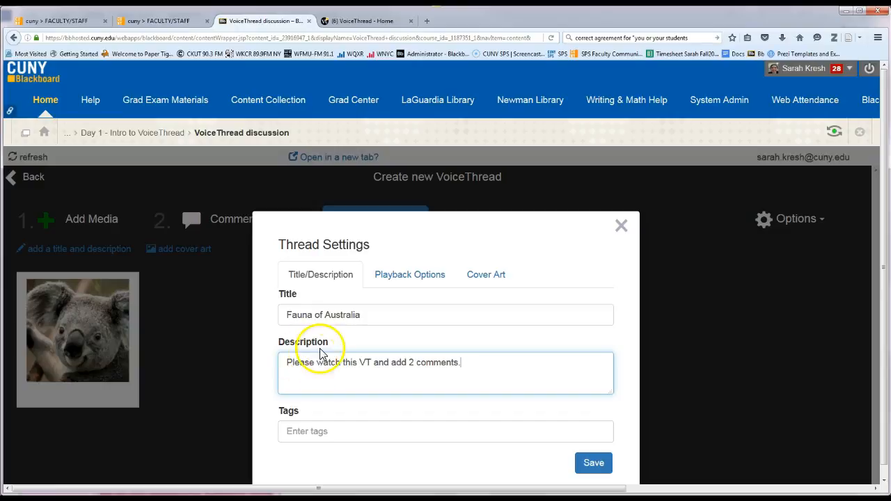
- Enable threaded commenting, disallow commenters from deleting their own comments, and save the thread settings
click(416, 280)
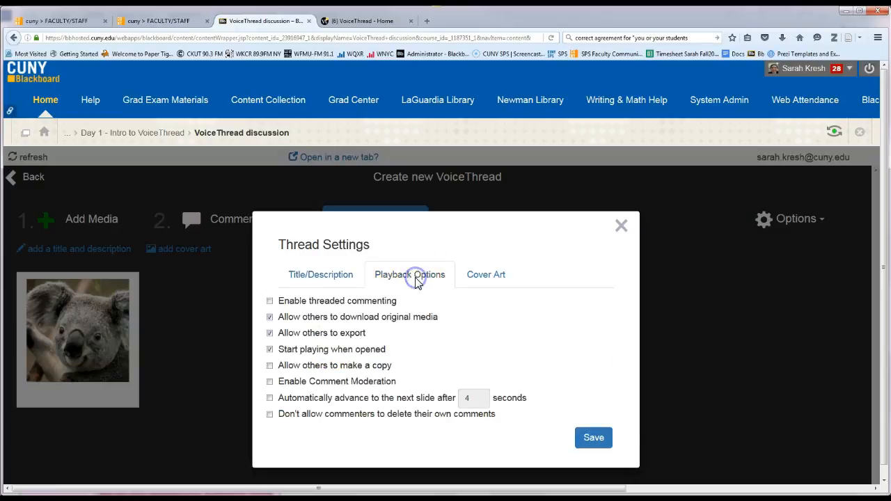
click(271, 304)
click(269, 415)
click(594, 444)
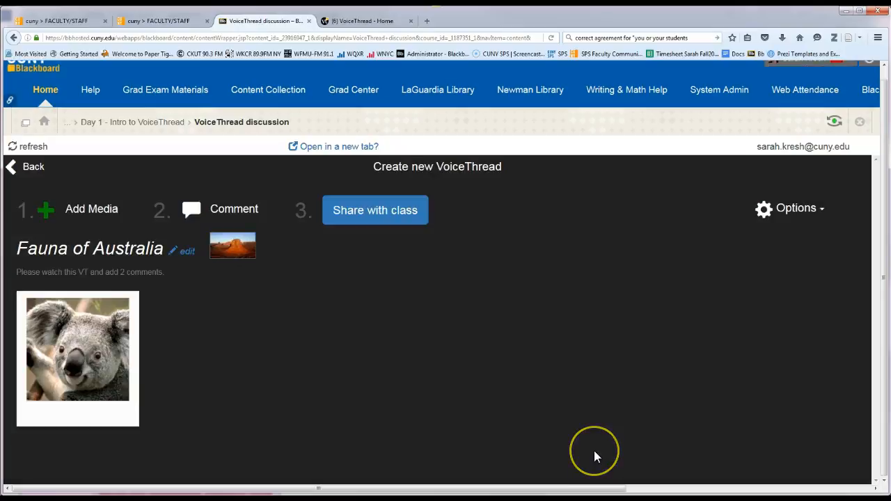
- Add the Tulips picture from the computer as another slide
click(85, 209)
click(89, 262)
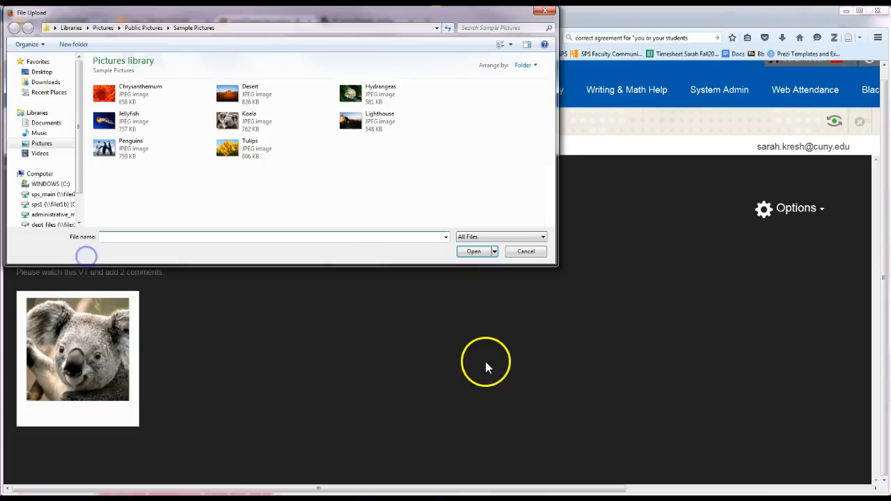
double_click(244, 152)
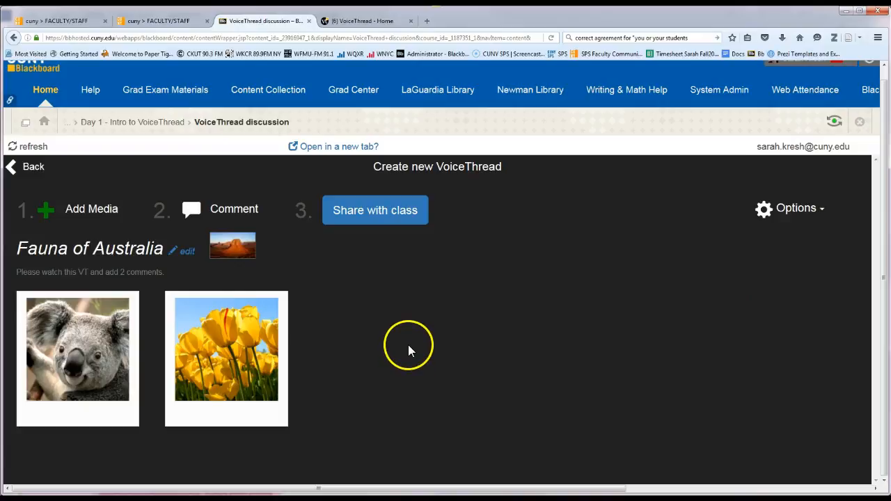
- Move the tulips slide ahead of the koala slide, then delete the tulips slide
mouse_move(242, 395)
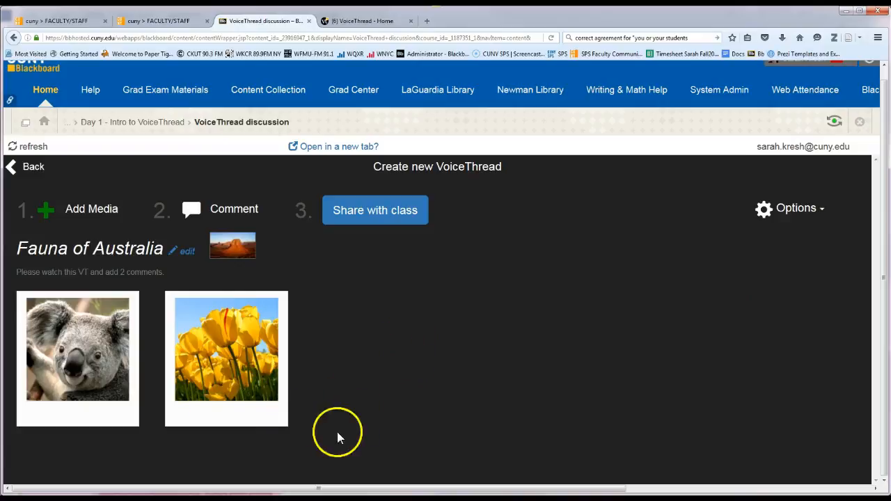
click(238, 387)
drag(238, 387, 83, 376)
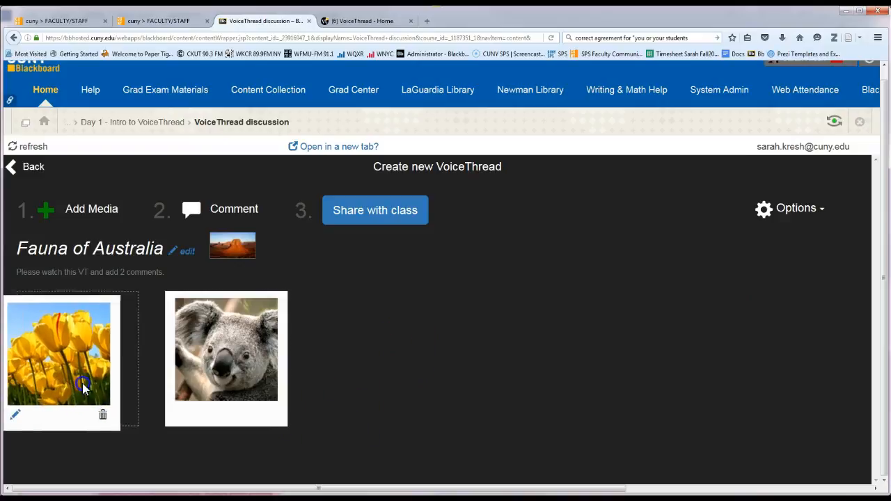
click(123, 417)
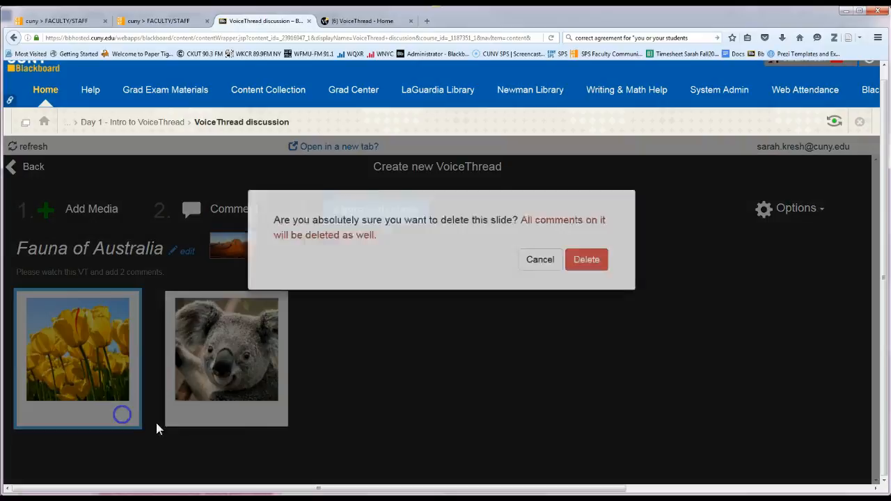
click(583, 270)
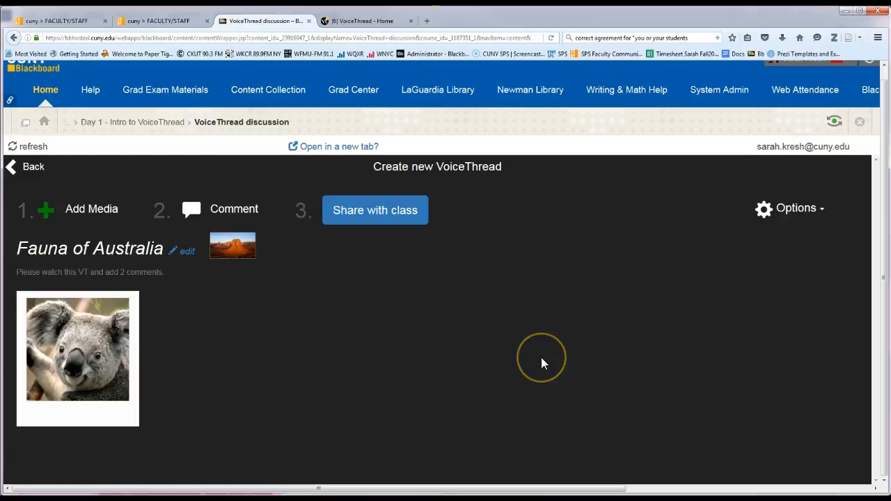
- Open the koala slide for commenting and bring up the available comment types
click(192, 210)
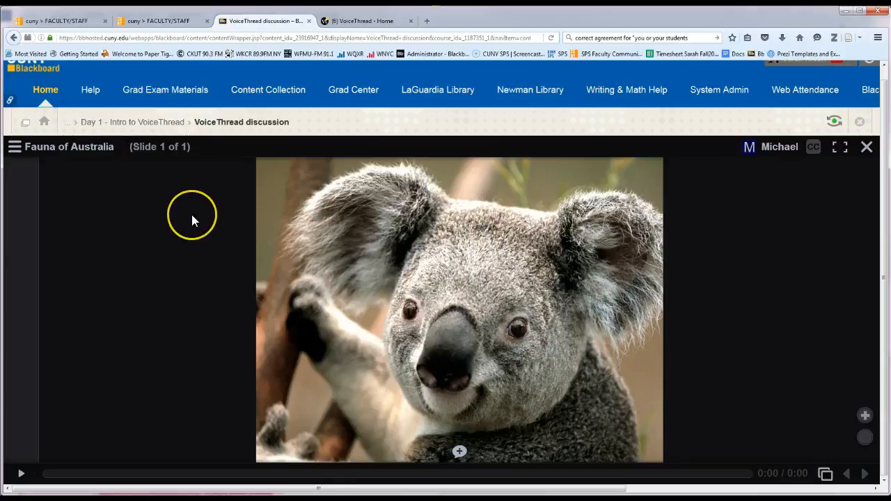
click(452, 443)
click(462, 456)
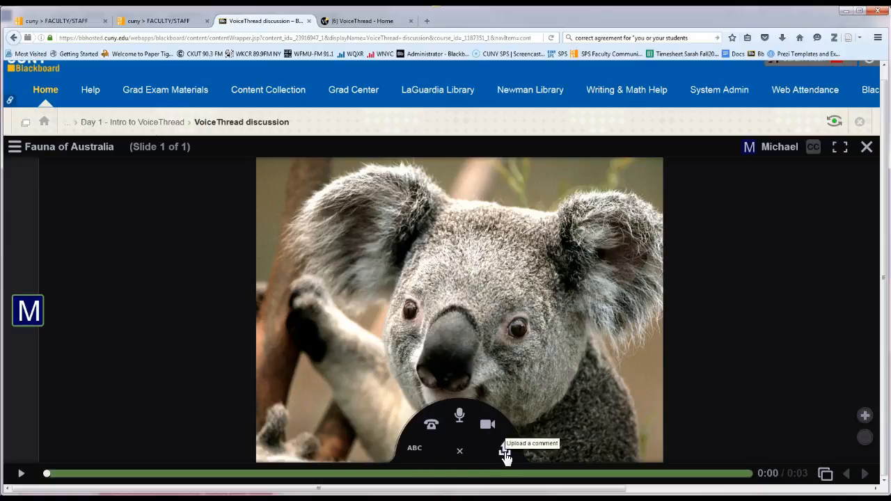
click(432, 429)
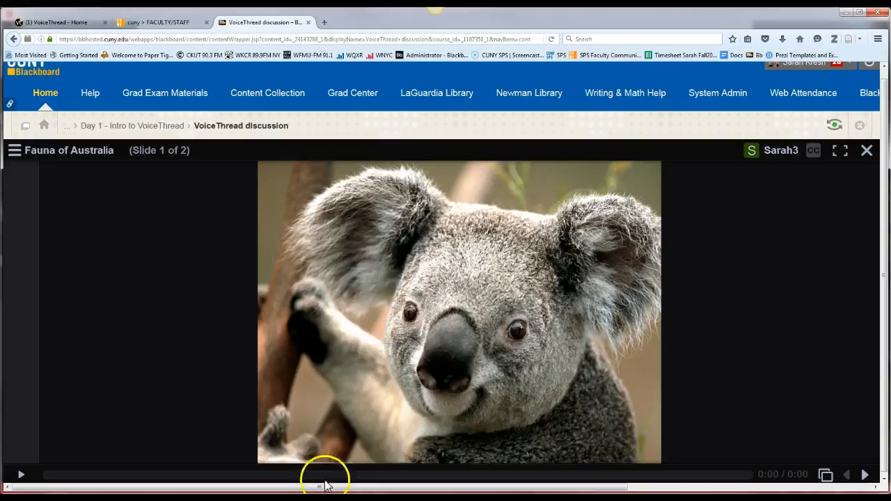
- Add the text comment "Comment 1" to the koala slide and save it
click(416, 451)
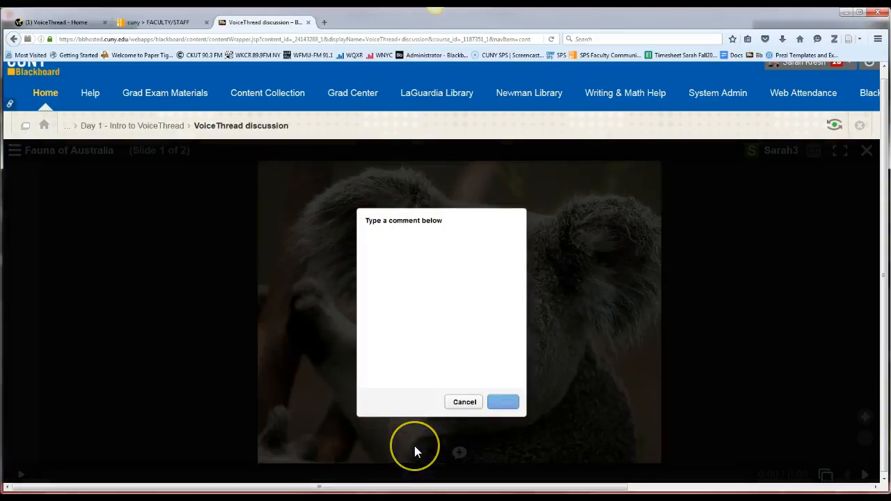
text(Comment 1)
click(505, 406)
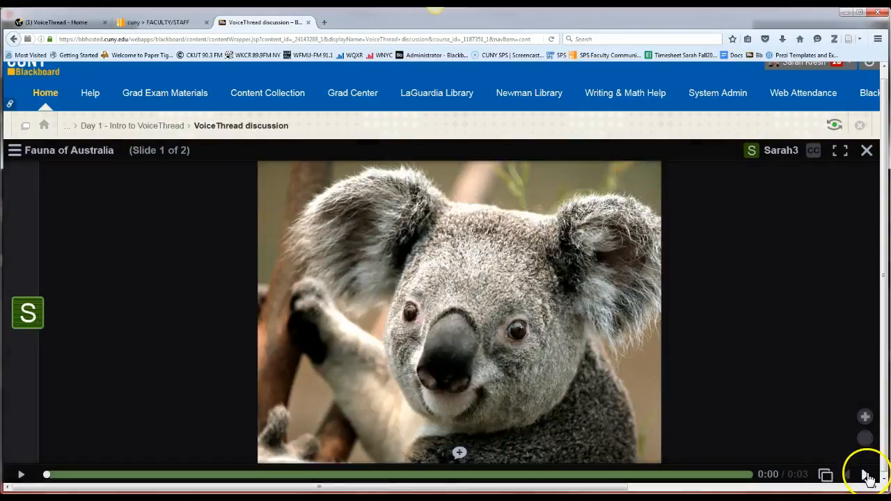
- Advance to the second slide of Fauna of Australia, add a text comment to it and save the comment
click(865, 475)
click(459, 452)
click(415, 452)
text(Comm)
click(503, 402)
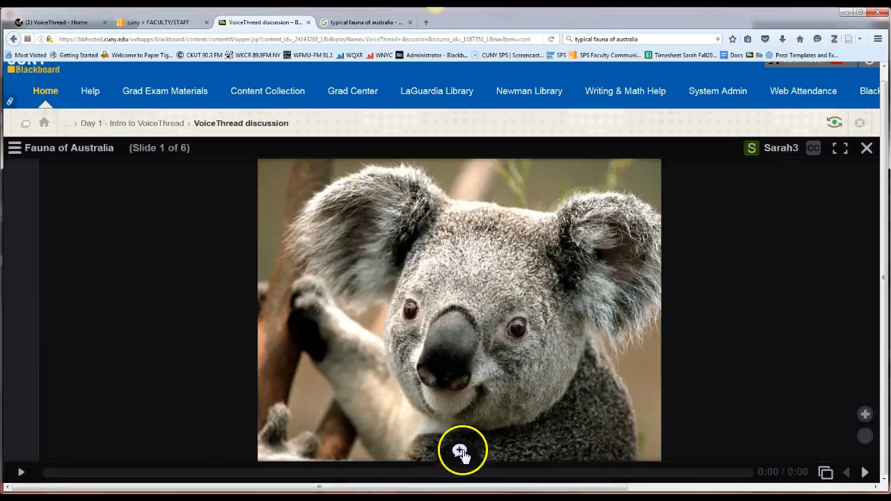
- Record a webcam comment starting on the koala slide, advance through the other slides while recording, and save the comment
click(461, 453)
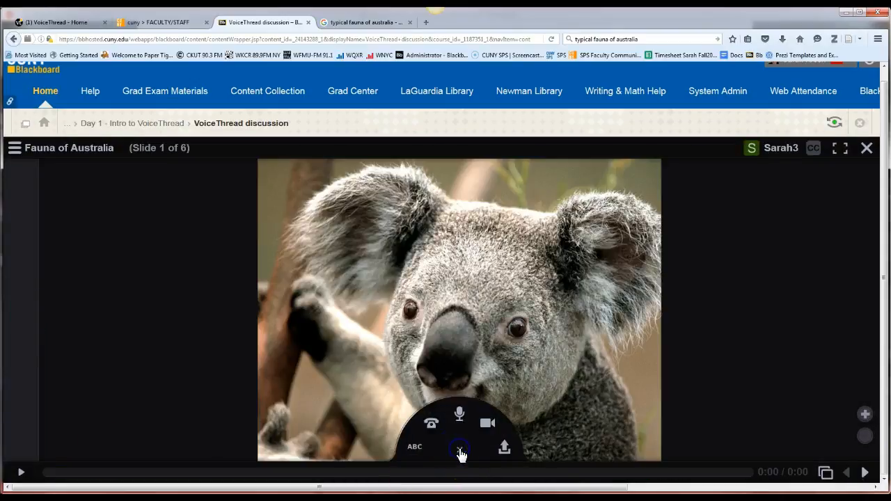
click(487, 424)
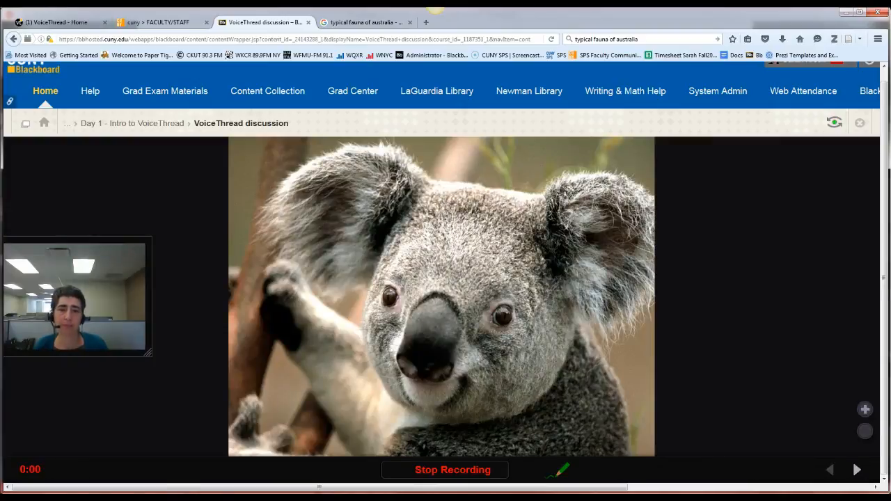
click(858, 472)
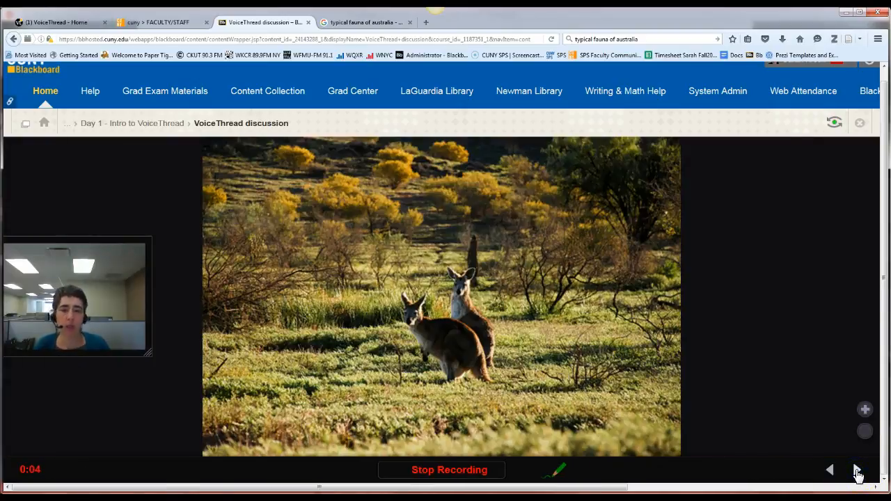
click(858, 472)
click(857, 472)
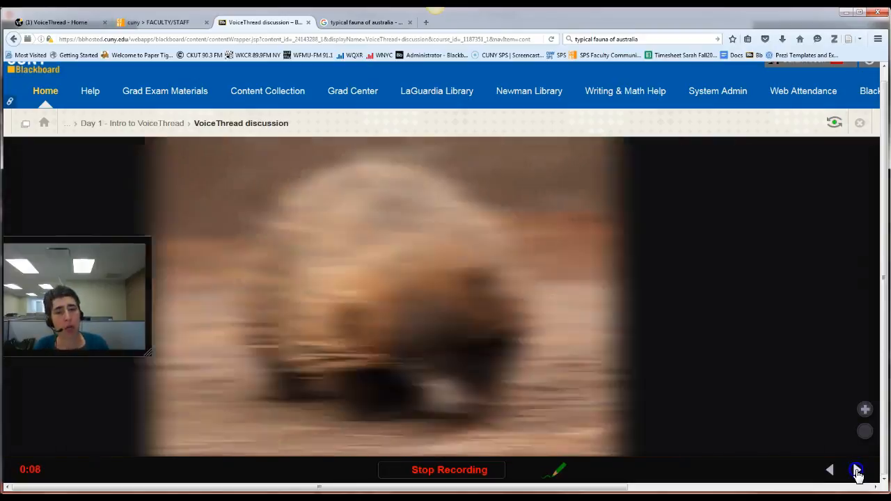
click(857, 473)
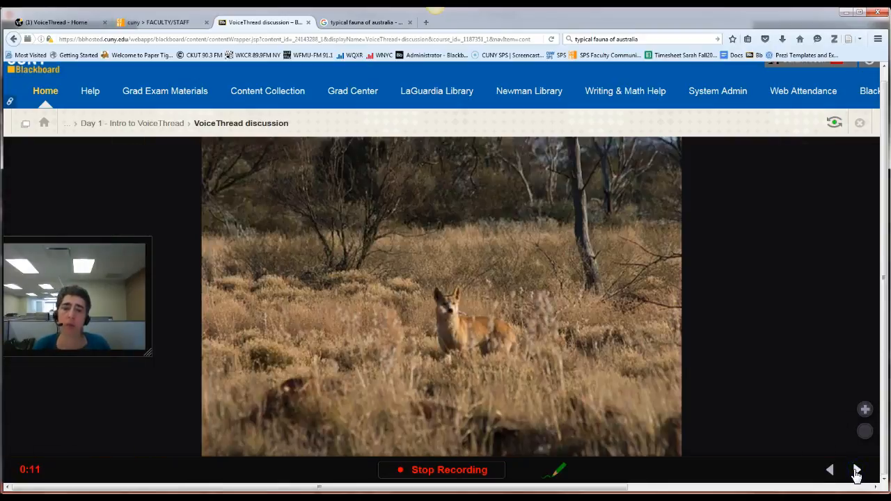
click(858, 472)
click(425, 473)
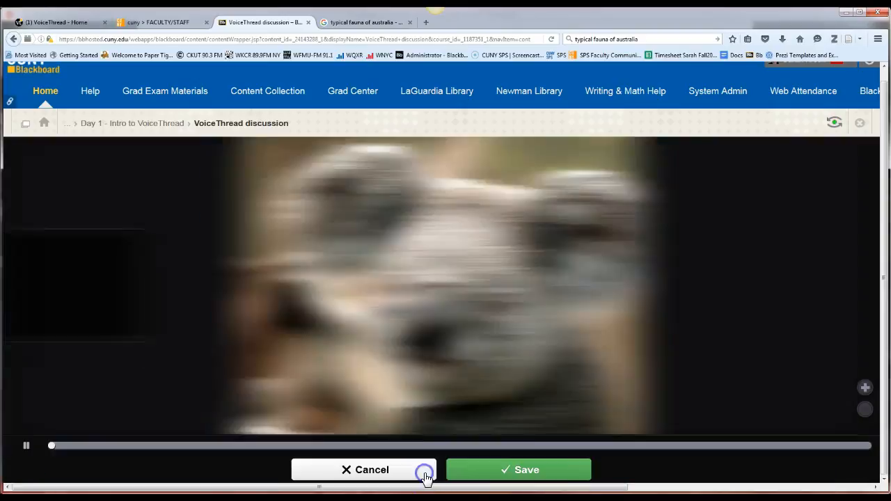
click(498, 473)
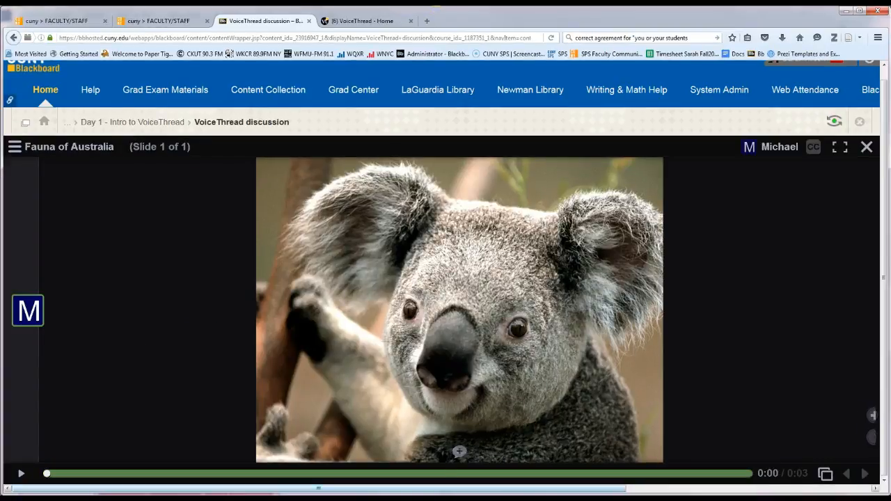
- Close the slide view and share the Fauna of Australia VoiceThread with the class
click(867, 147)
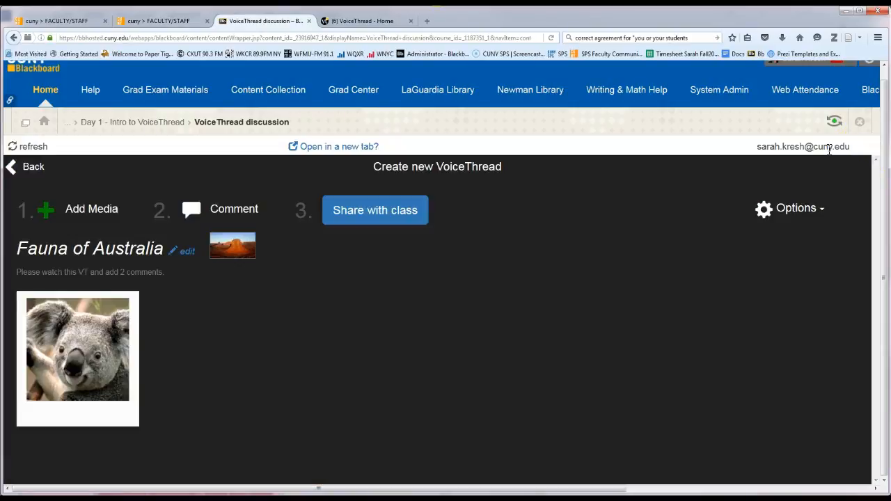
click(387, 213)
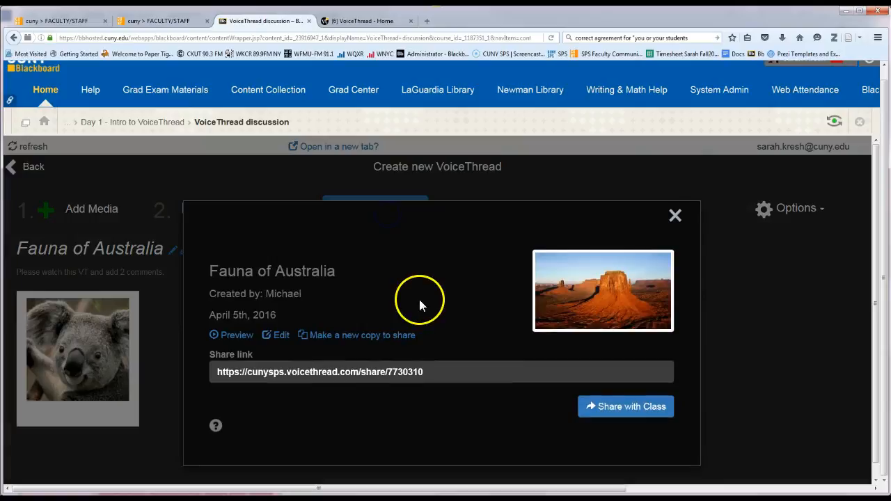
click(610, 410)
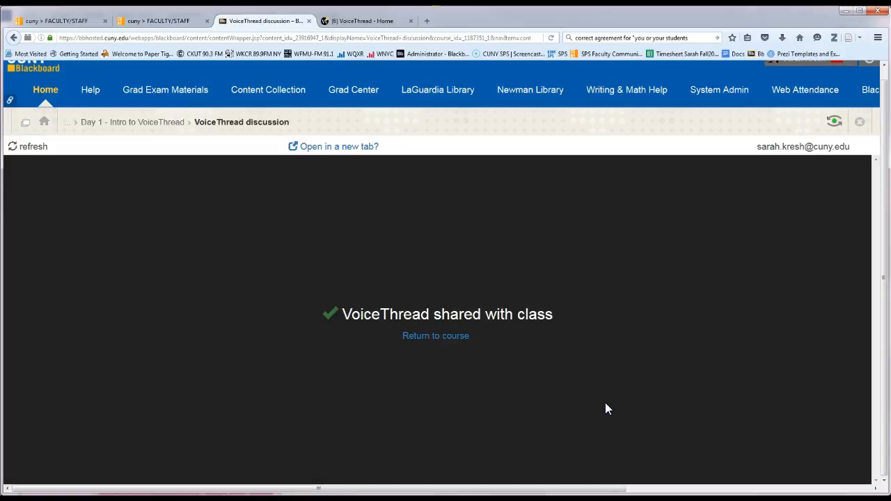
- Return to the course content and open the VoiceThread discussion item
click(412, 337)
scroll(413, 342, down, 5)
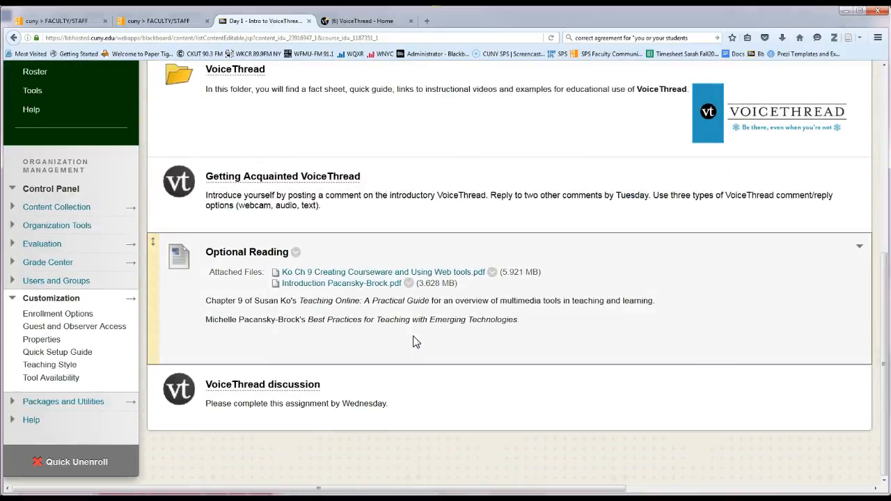
click(289, 390)
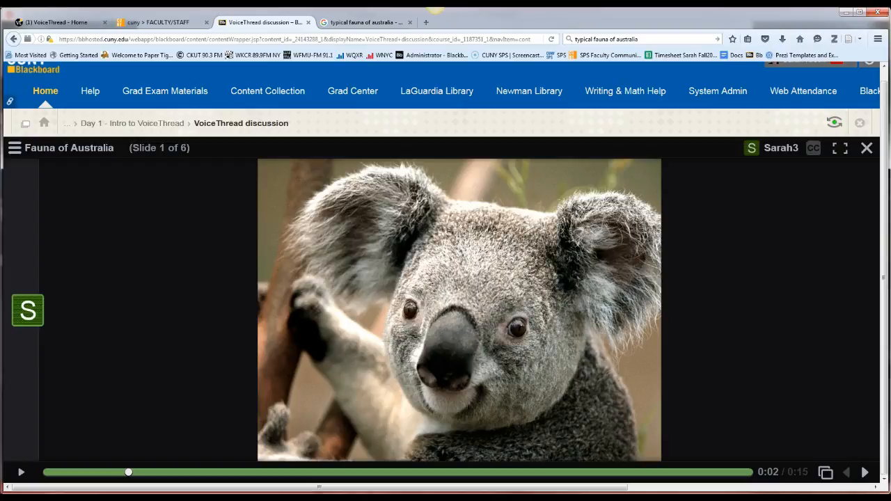
- Set the Course Video Bootcamp (v15 dev) group's access to the VoiceThread to "Can edit", save the changes and close the sharing settings
click(14, 149)
click(32, 186)
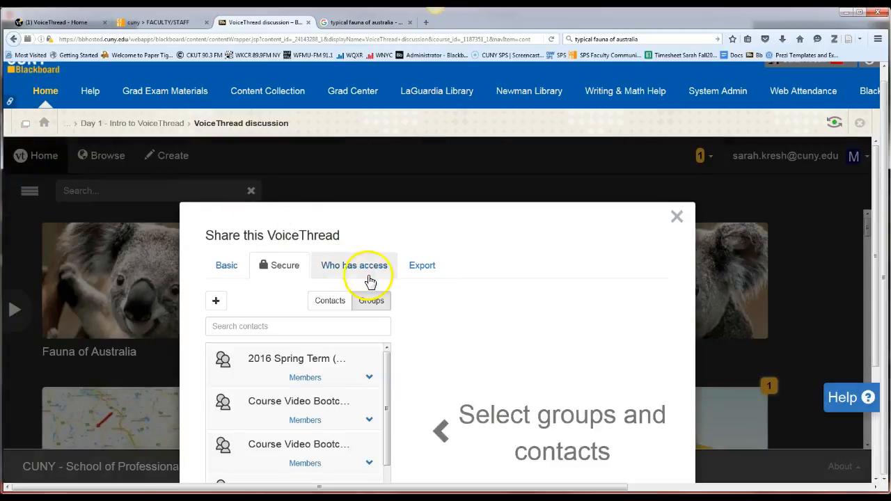
click(360, 270)
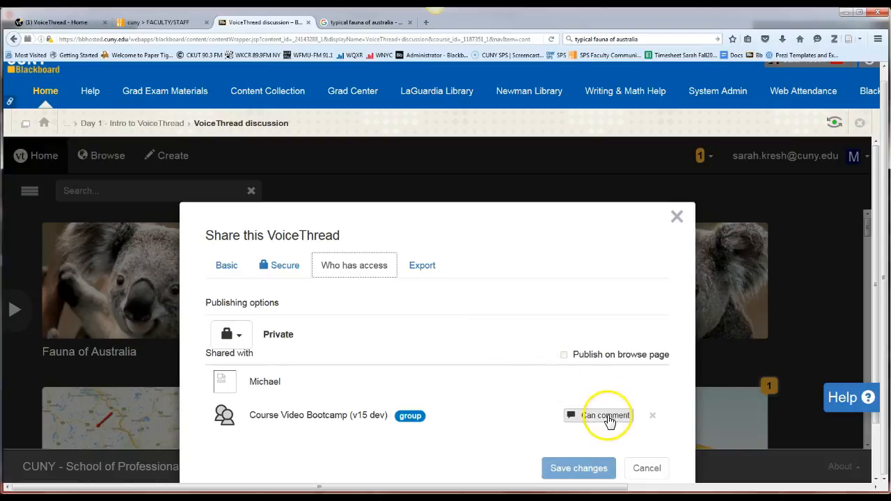
click(608, 418)
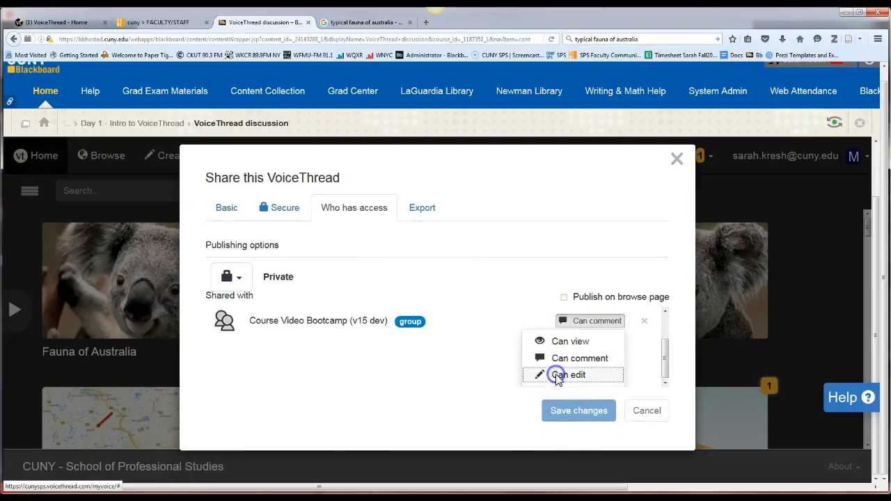
click(554, 375)
click(584, 435)
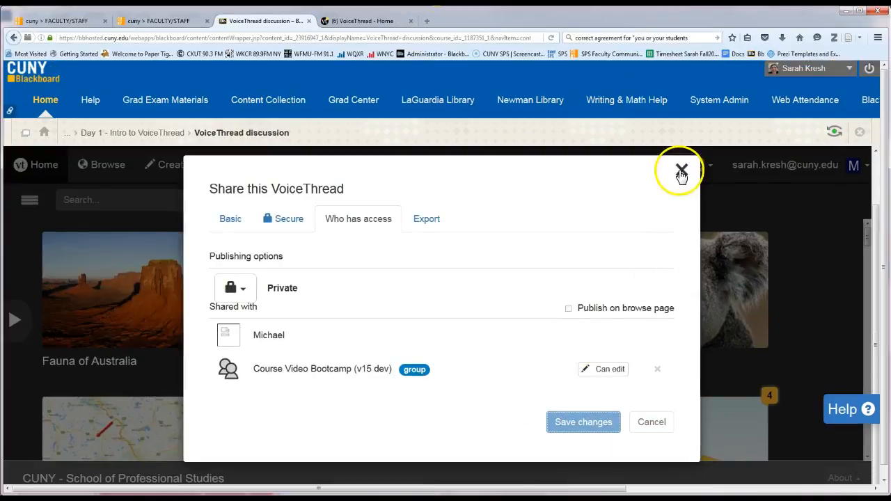
click(680, 170)
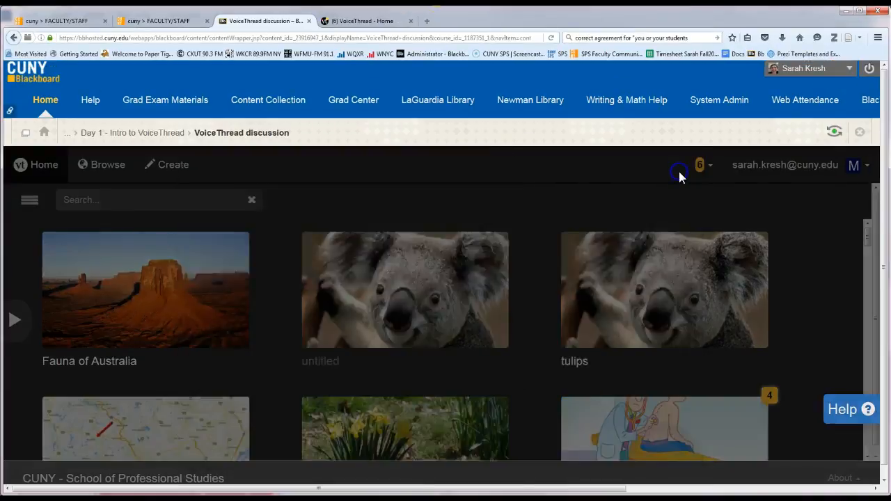